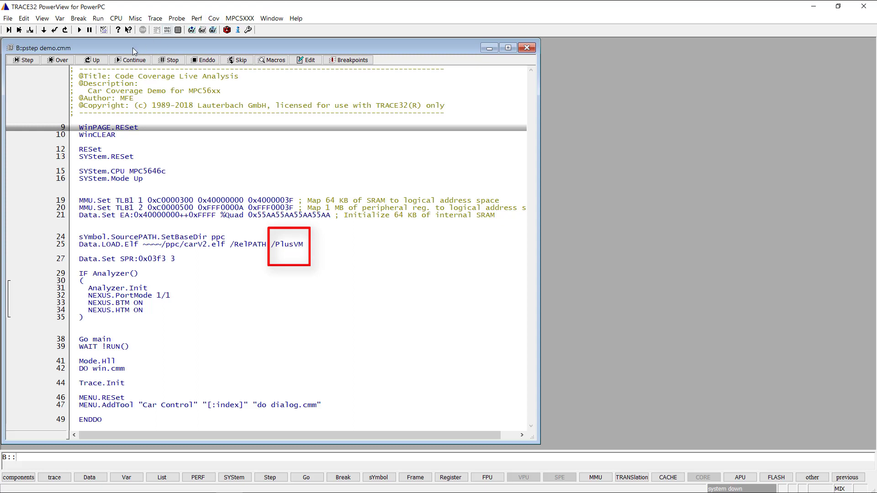
# - Finish demo.cmm so the carV2 source, Var.Watch, PROfile and COVerage.ListFunc windows open
pyautogui.click(130, 60)
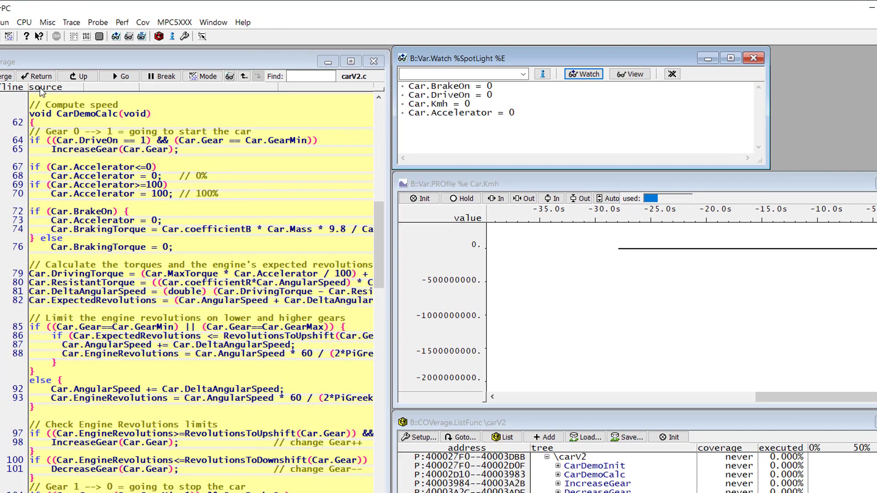
# - Set the analyzer trace mode to STREAM in Trace Configuration and close the dialog
pyautogui.click(71, 22)
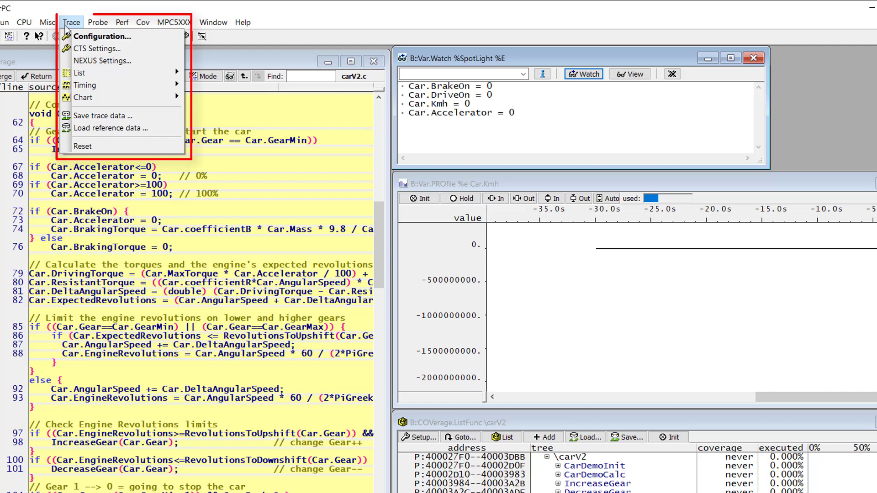
pyautogui.click(102, 37)
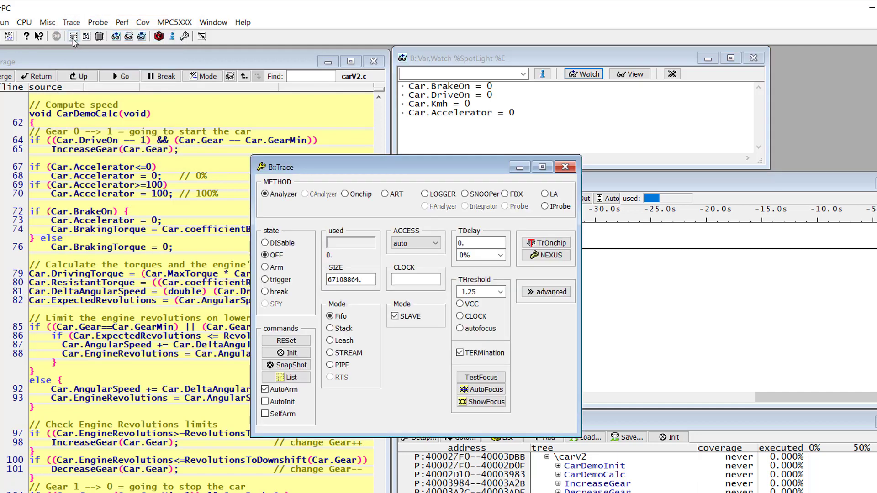
pyautogui.click(331, 353)
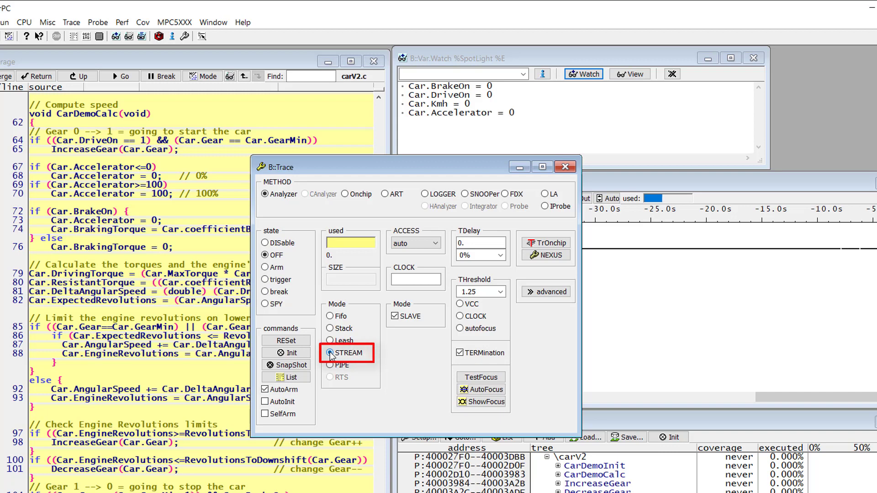
pyautogui.click(565, 168)
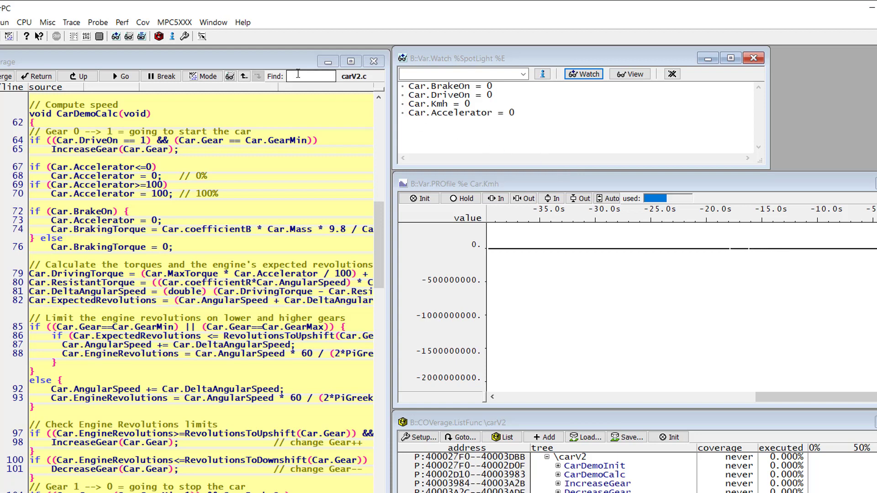
# - Switch RTS on from Coverage Configuration, with the B::RTS dialog placed beside it
pyautogui.click(145, 25)
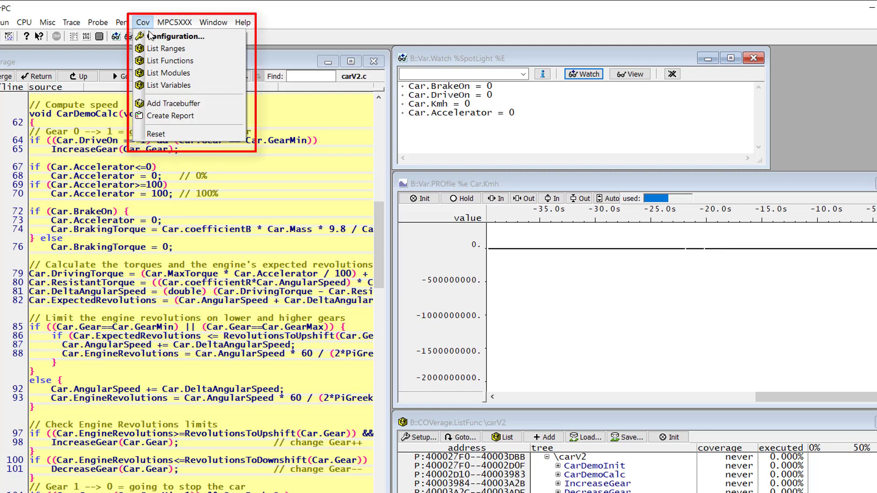
pyautogui.click(155, 40)
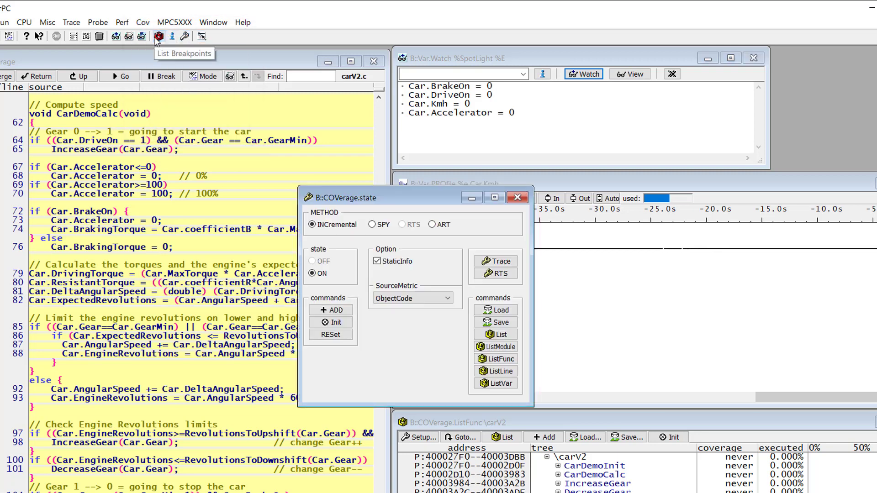
pyautogui.click(501, 273)
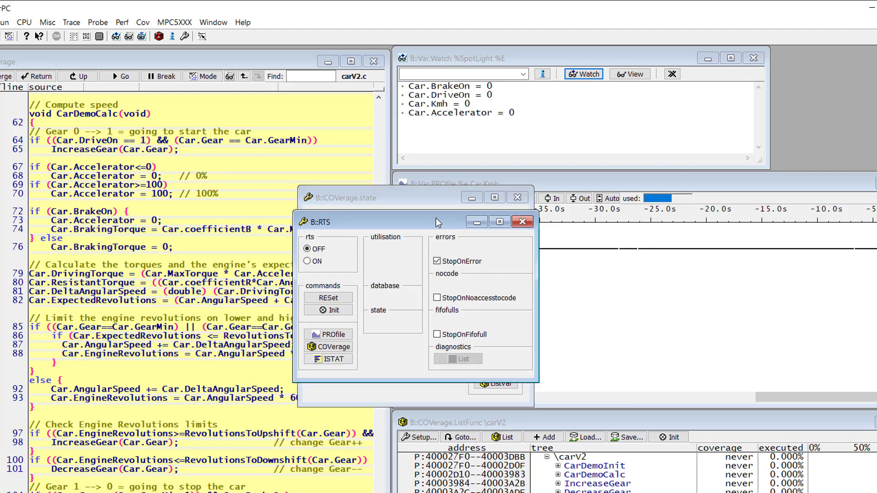
pyautogui.moveTo(436, 218); pyautogui.dragTo(708, 199)
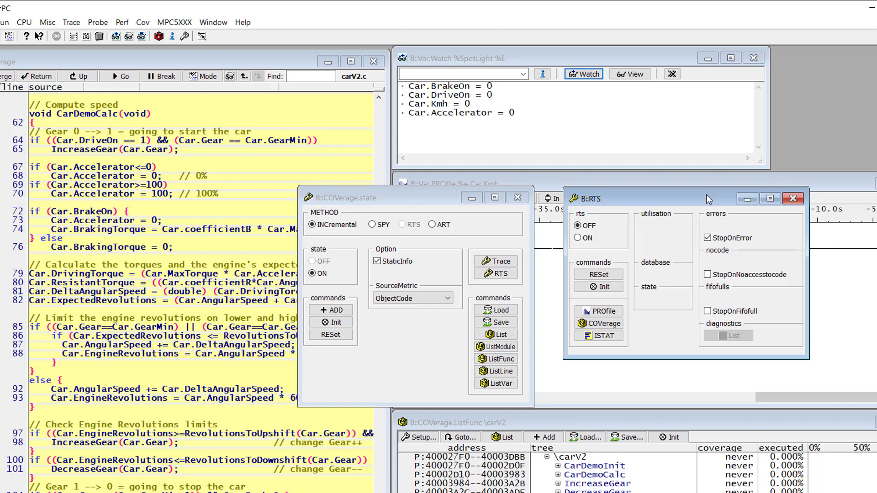
pyautogui.click(578, 238)
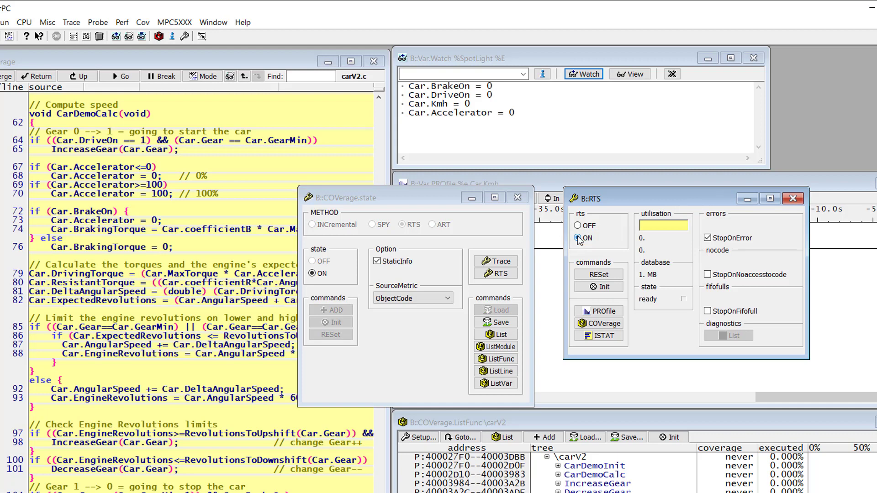
# - Set the COVerage.state SourceMetric to Decision and close the dialog
pyautogui.click(419, 300)
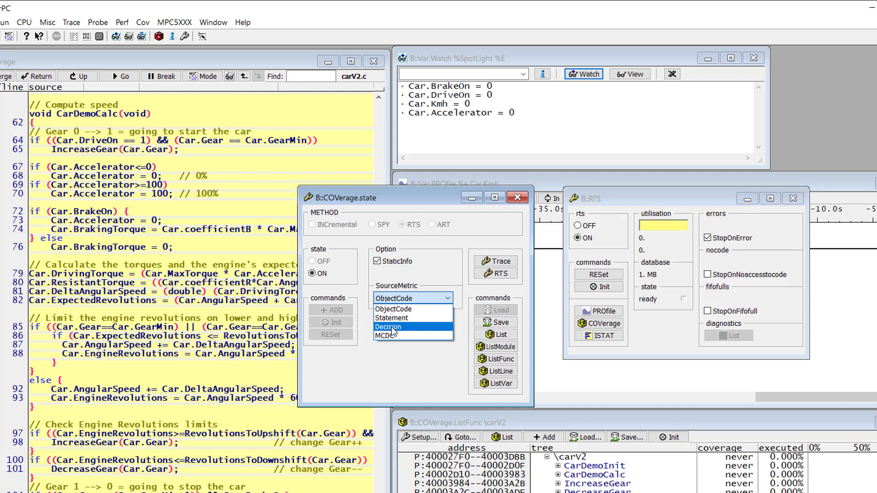
pyautogui.click(393, 329)
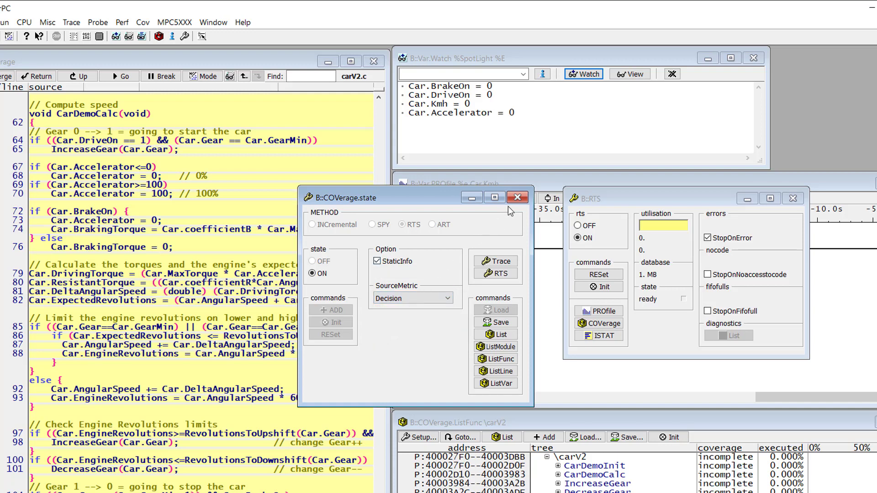
pyautogui.click(516, 198)
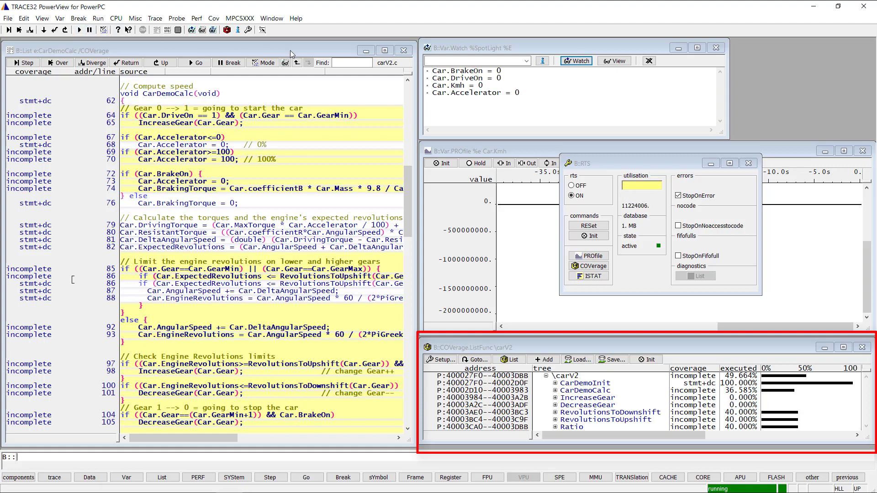
# - Close the B::RTS status window and dismiss the Cov menu unused
pyautogui.click(748, 163)
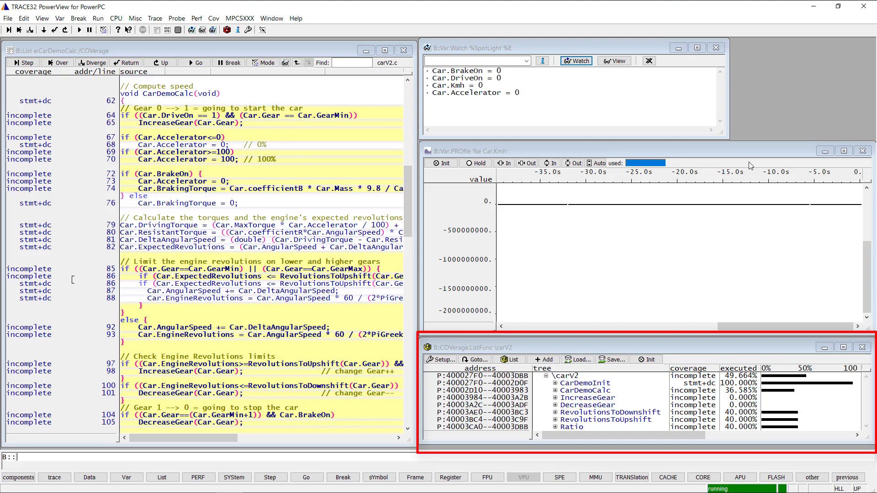
pyautogui.click(214, 19)
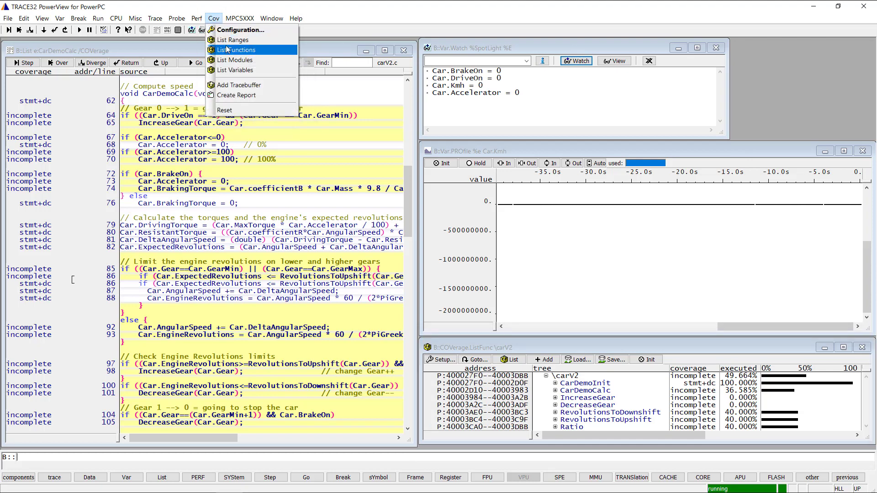
pyautogui.click(216, 18)
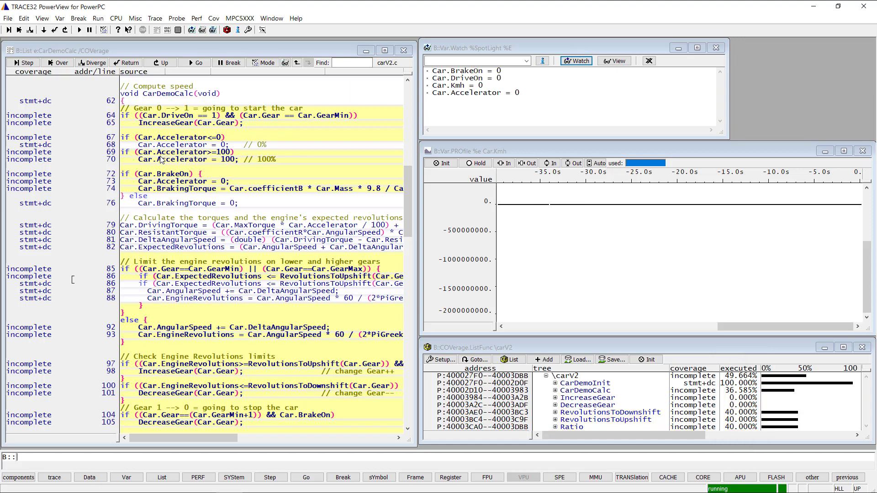
pyautogui.doubleClick(604, 413)
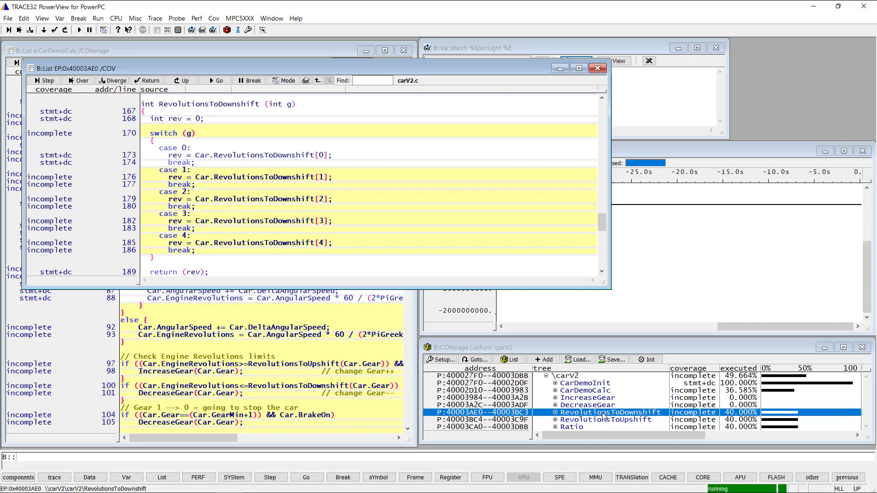
pyautogui.click(601, 69)
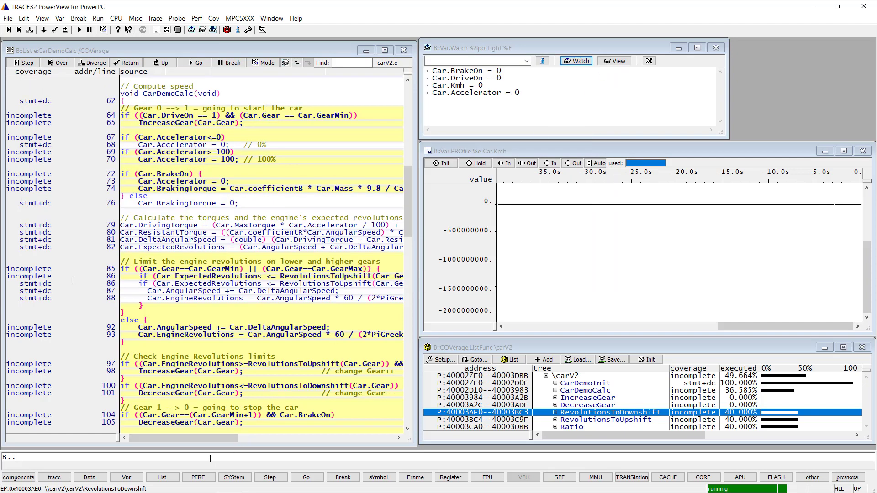
pyautogui.write('do di')
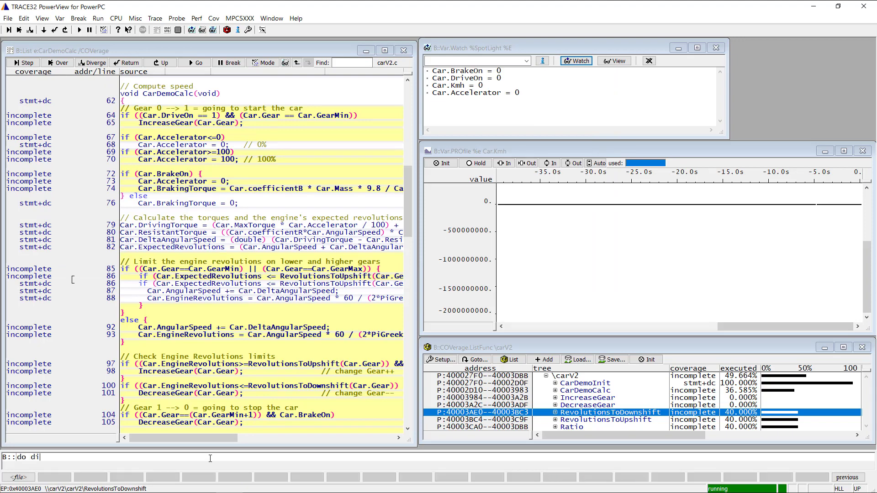
pyautogui.write('alog.cmm')
# - Run do dialog.cmm to open the Car Demo cockpit at 0 km/h, gear 0
pyautogui.press('Return')
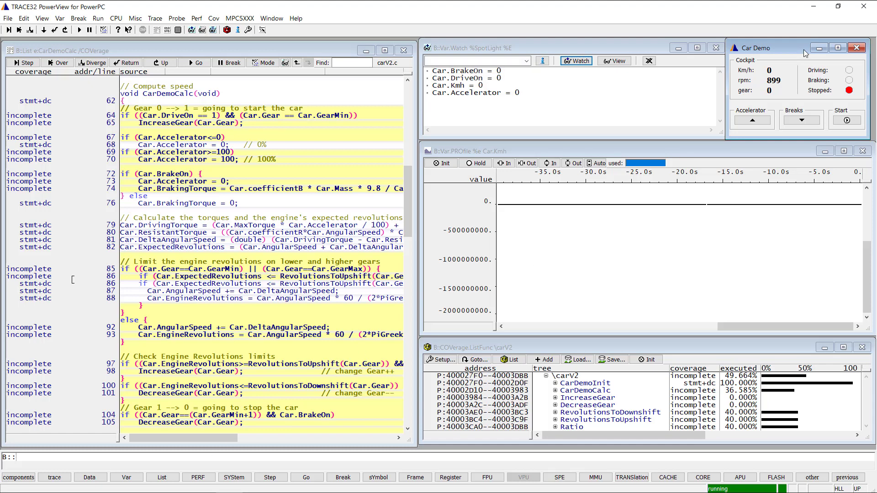
# - Start the car, auto-scale the speed profile, and accelerate to 131 km/h in gear 4
pyautogui.click(848, 122)
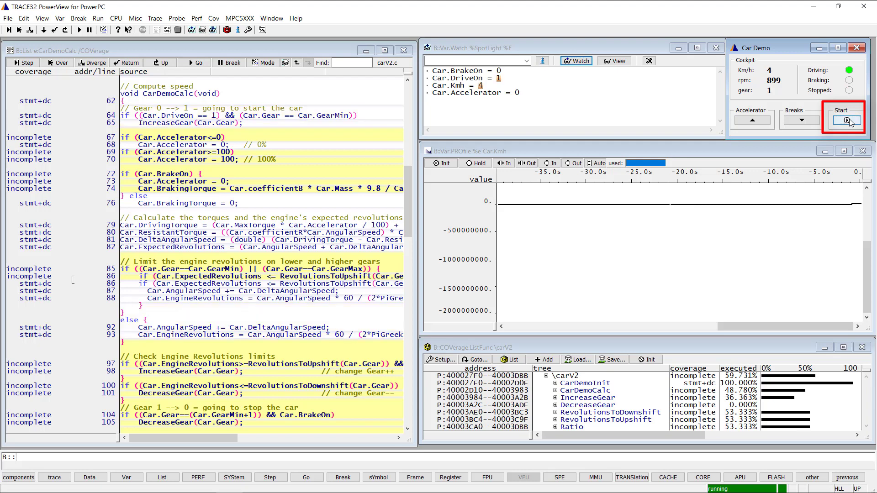
pyautogui.click(599, 163)
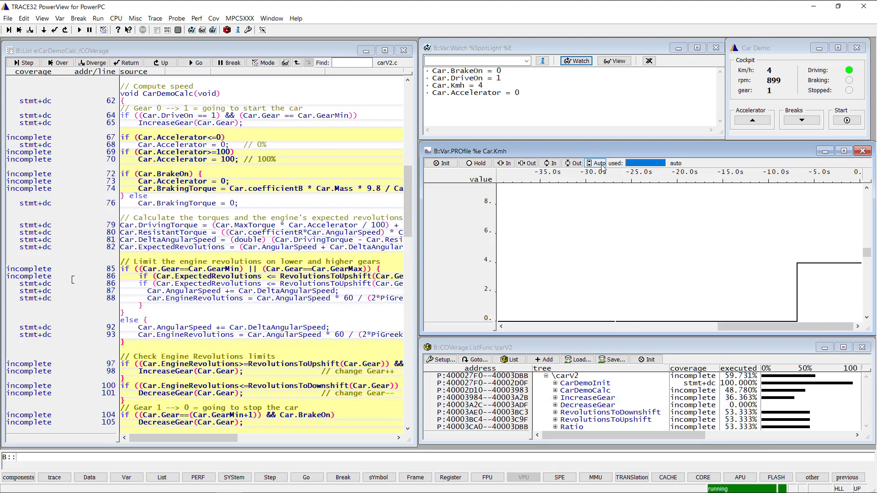
pyautogui.click(752, 121)
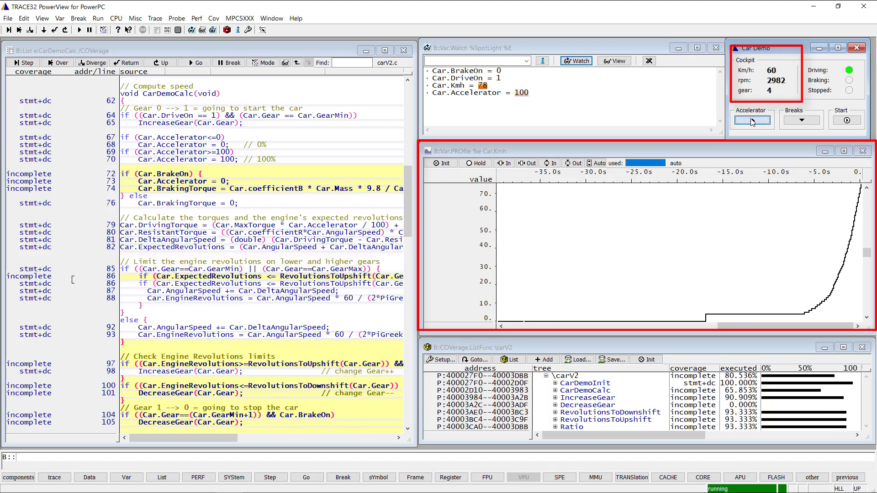
pyautogui.click(752, 122)
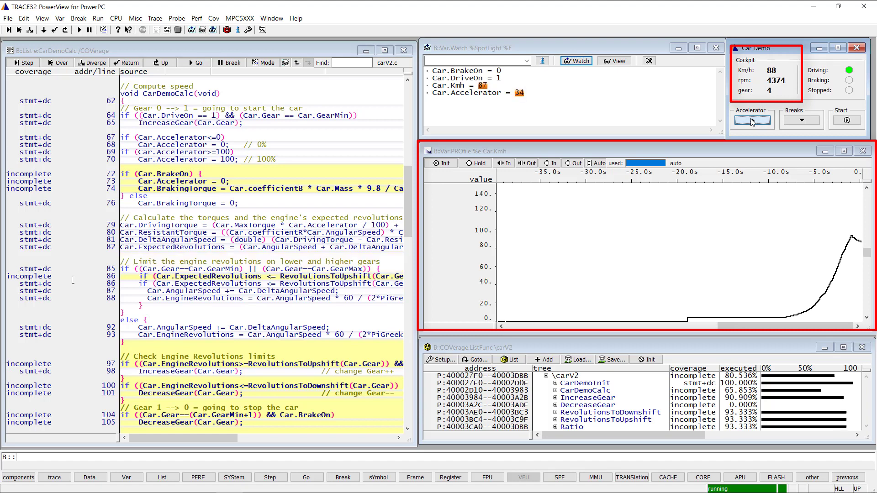
pyautogui.click(752, 122)
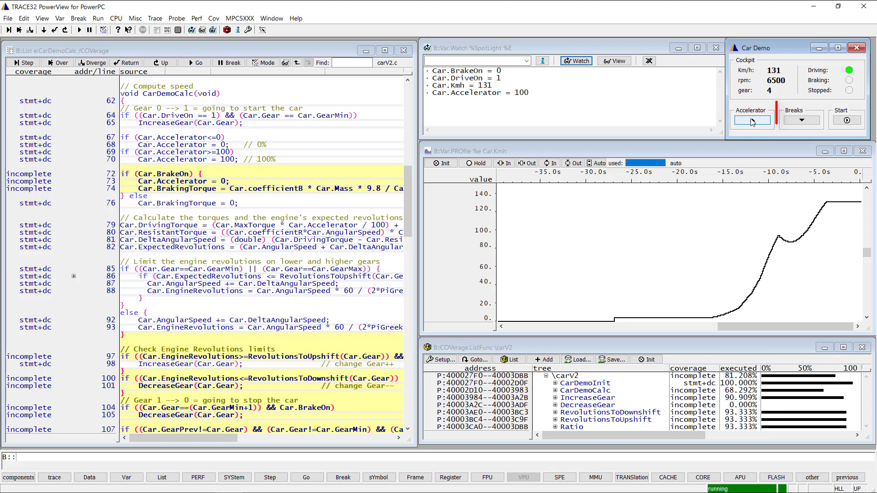
# - Brake the car to a stop at 0 km/h, gear 0
pyautogui.click(789, 122)
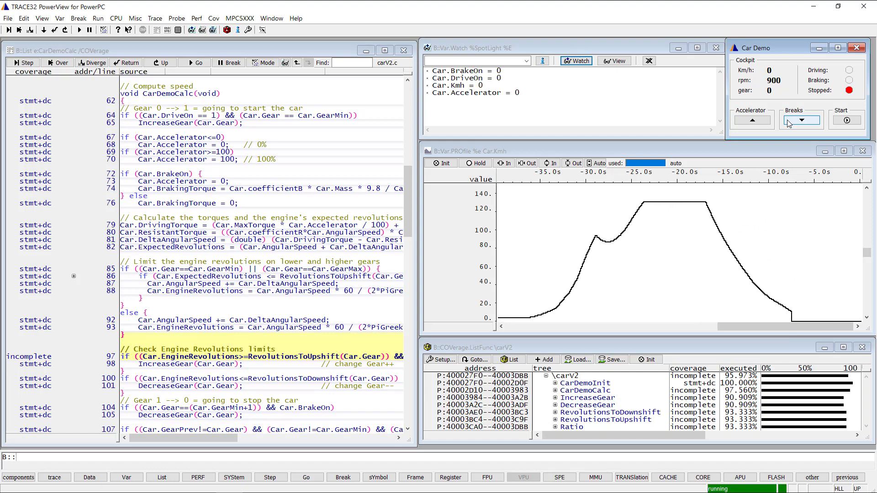
pyautogui.click(214, 19)
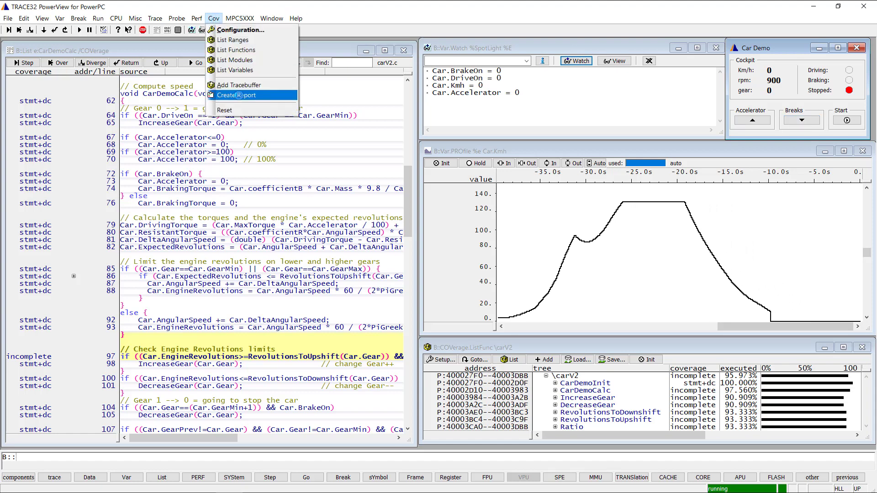
# - Choose Create Report from the Cov menu to open the Coverage Report Utility
pyautogui.click(239, 95)
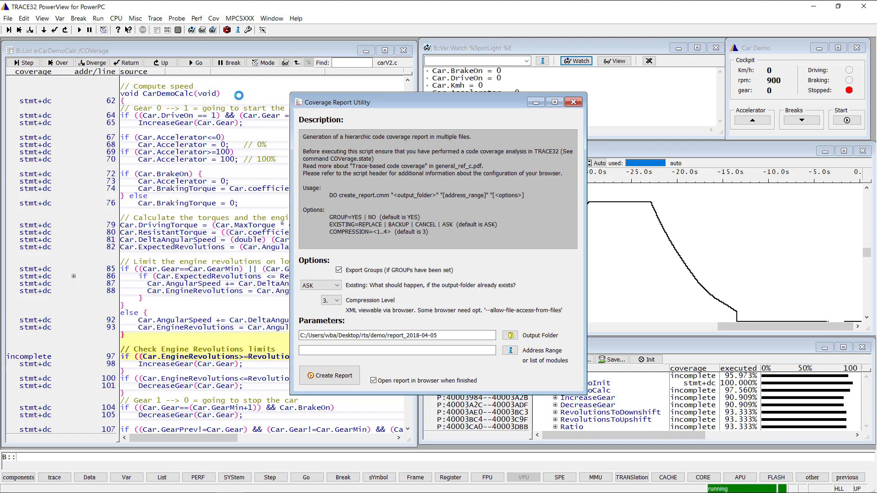